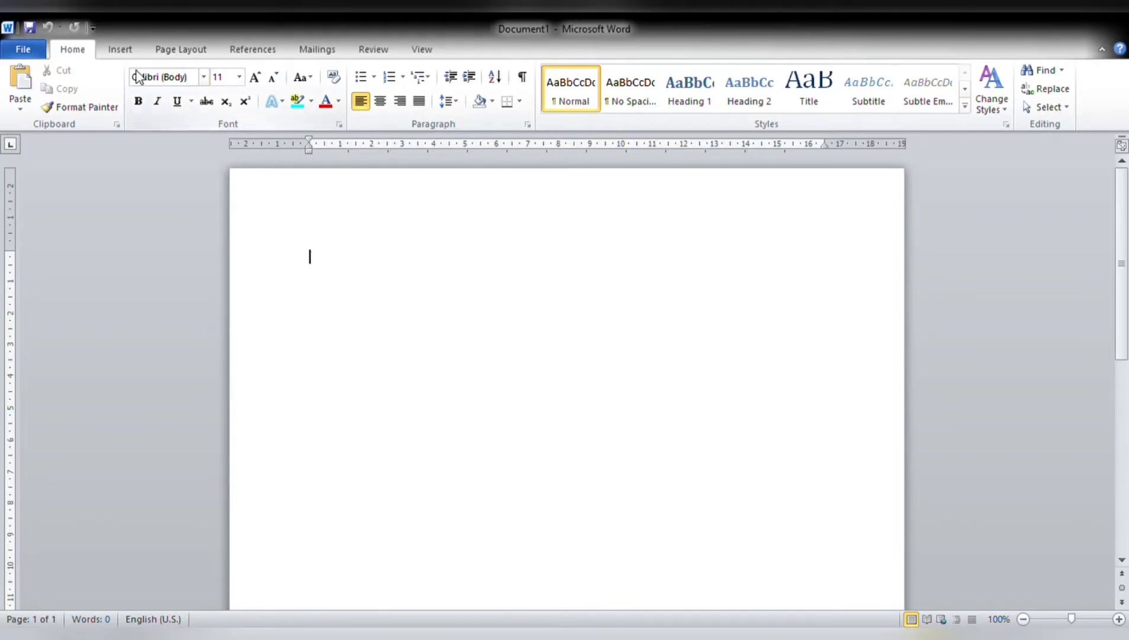
# Set the document's text font to Times New Roman at size 12 and open the line spacing options.
pyautogui.click(203, 80)
pyautogui.click(240, 167)
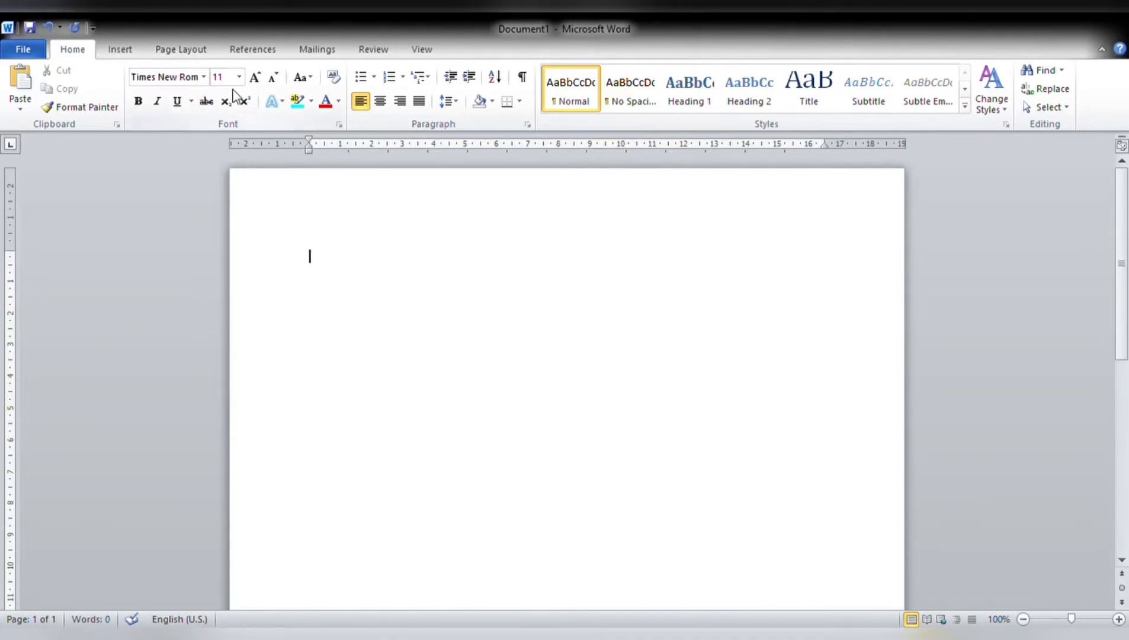
pyautogui.click(226, 148)
pyautogui.click(456, 104)
# Set the page margins to 4 cm at the top and left and 3 cm at the right, on A4 paper.
pyautogui.click(171, 49)
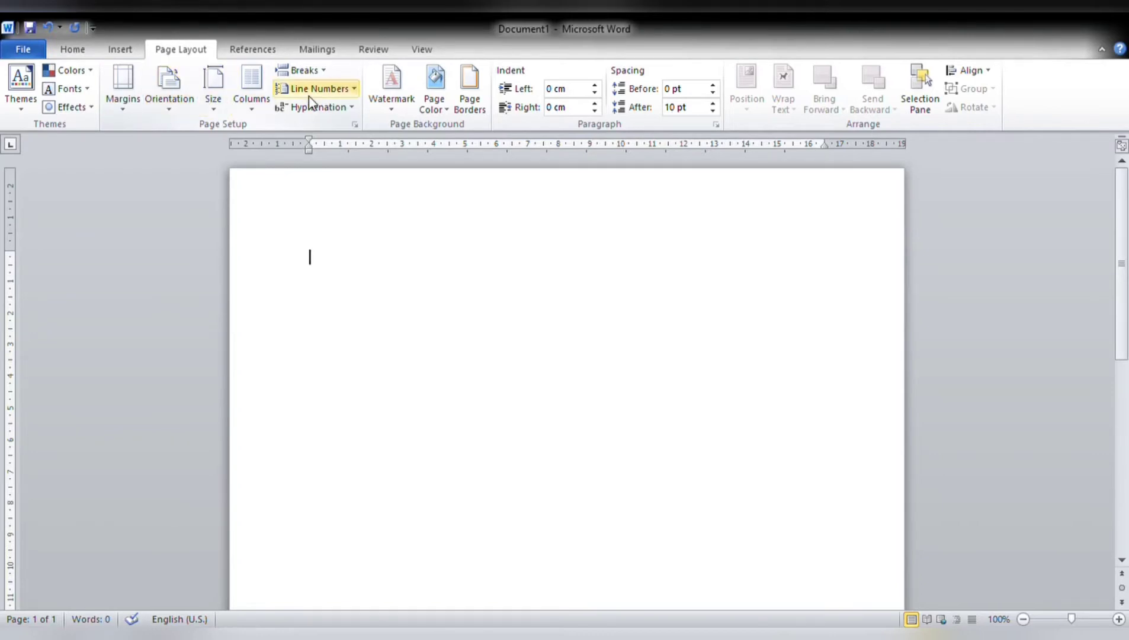
pyautogui.click(132, 112)
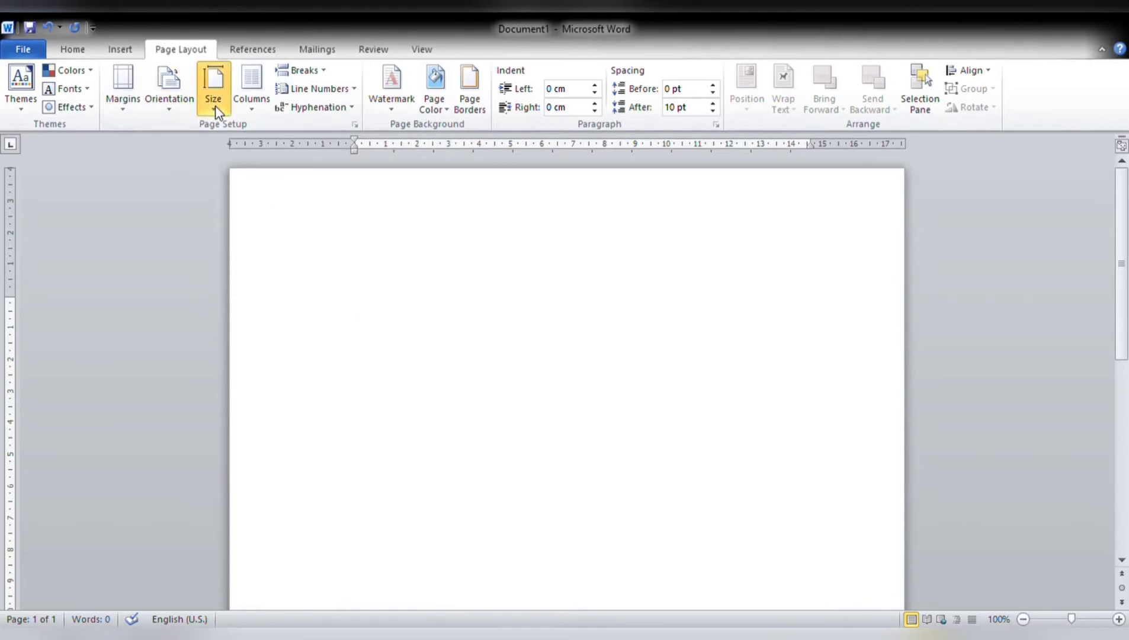
pyautogui.click(358, 245)
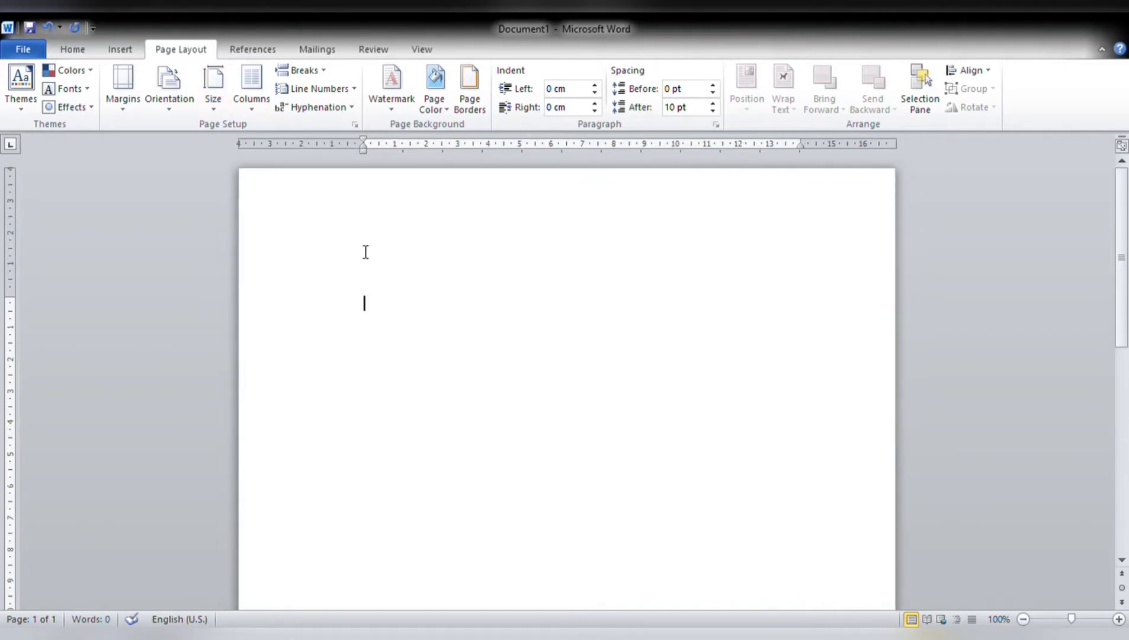
# Enter the article title "Vape: candu yang berbahaya" on the first line of the document.
pyautogui.click(86, 48)
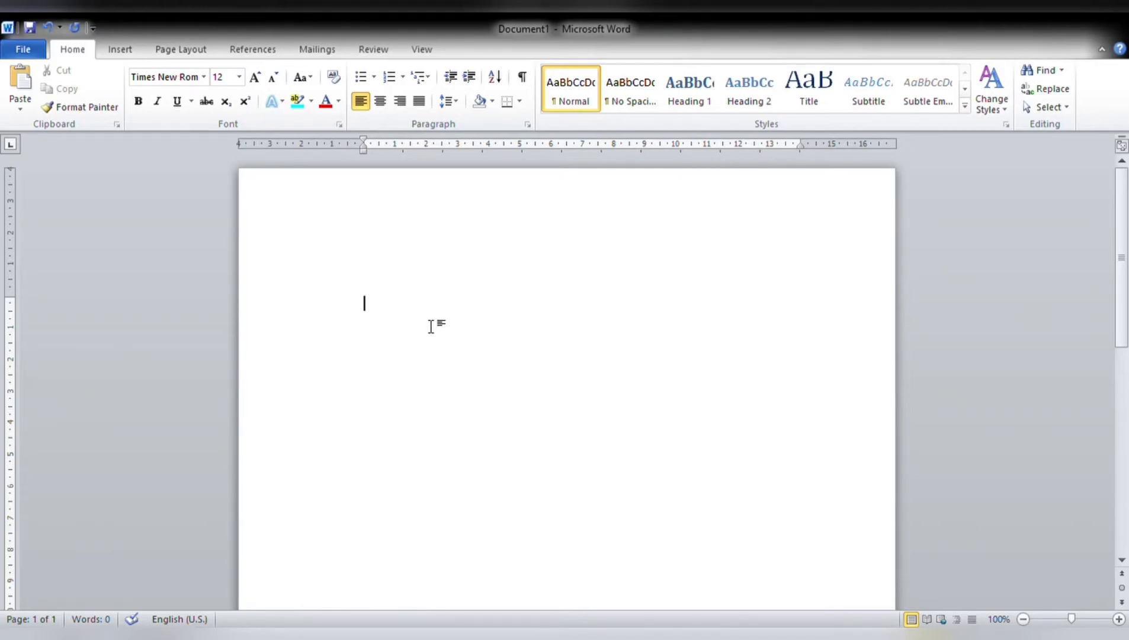
pyautogui.write('Vape: ca')
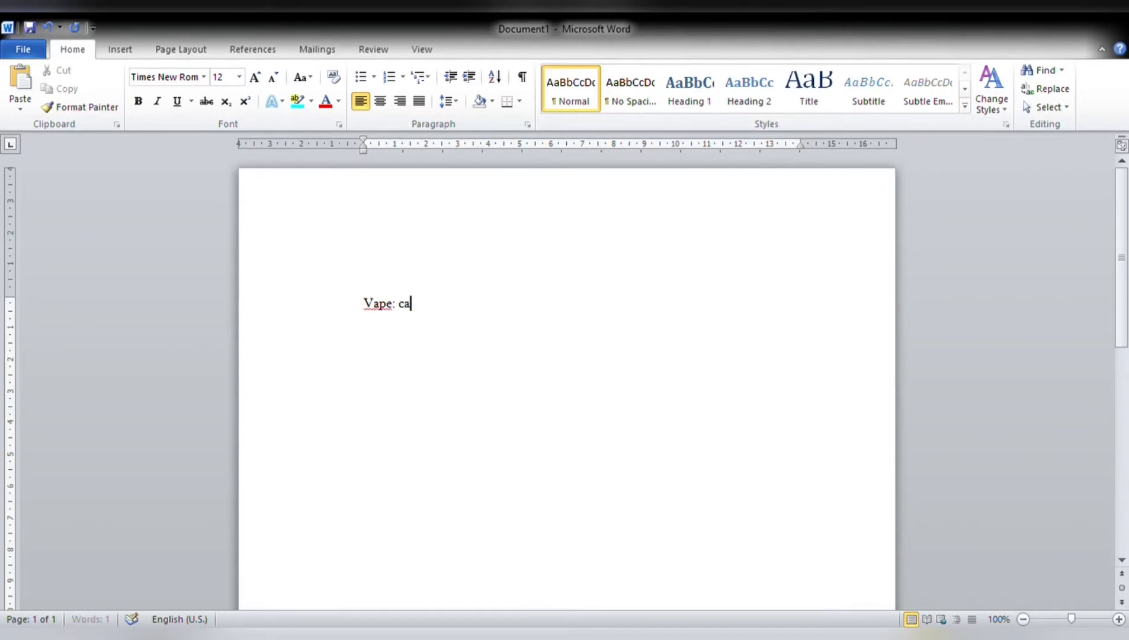
pyautogui.write('ndu yang berbahaya')
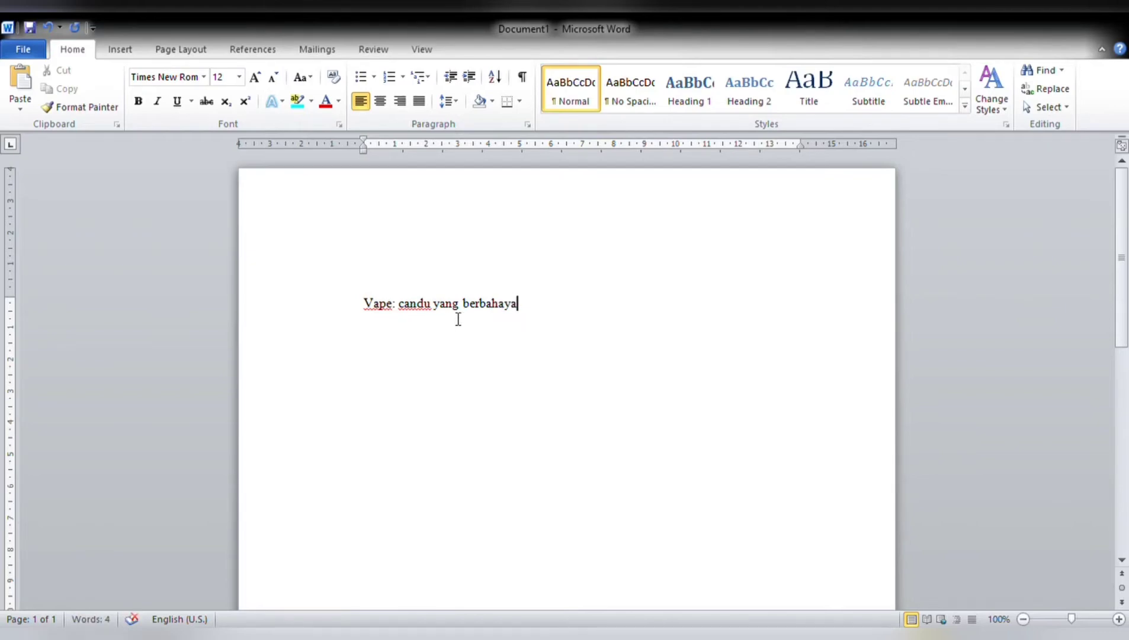
# Format the title as size 16, centred and bold, with each word capitalized.
pyautogui.moveTo(365, 307); pyautogui.dragTo(582, 302)
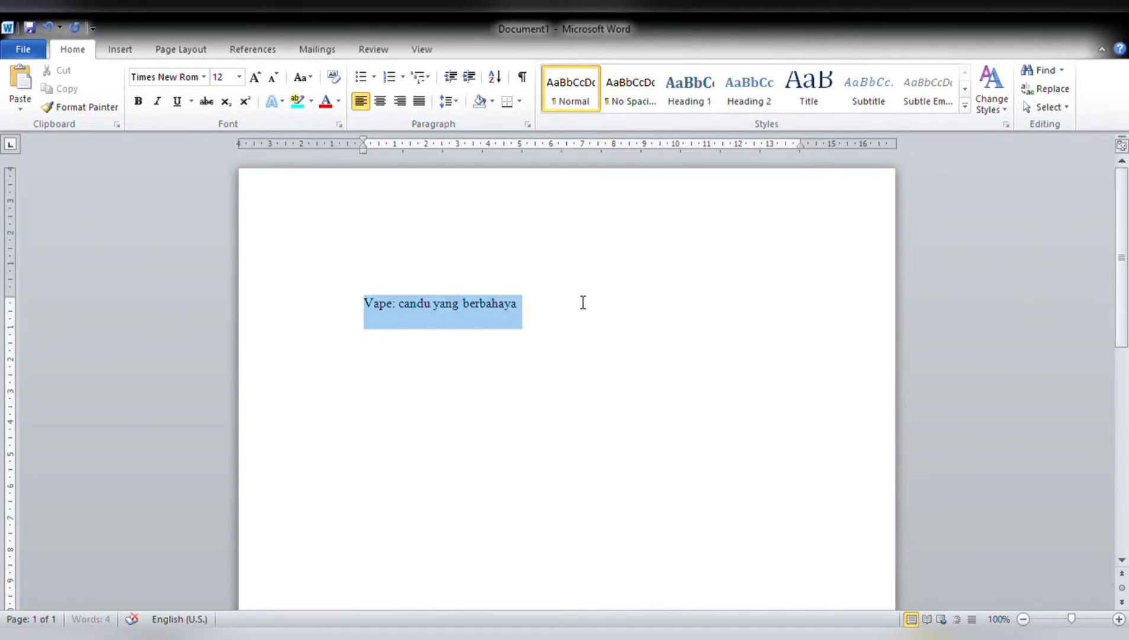
pyautogui.click(240, 80)
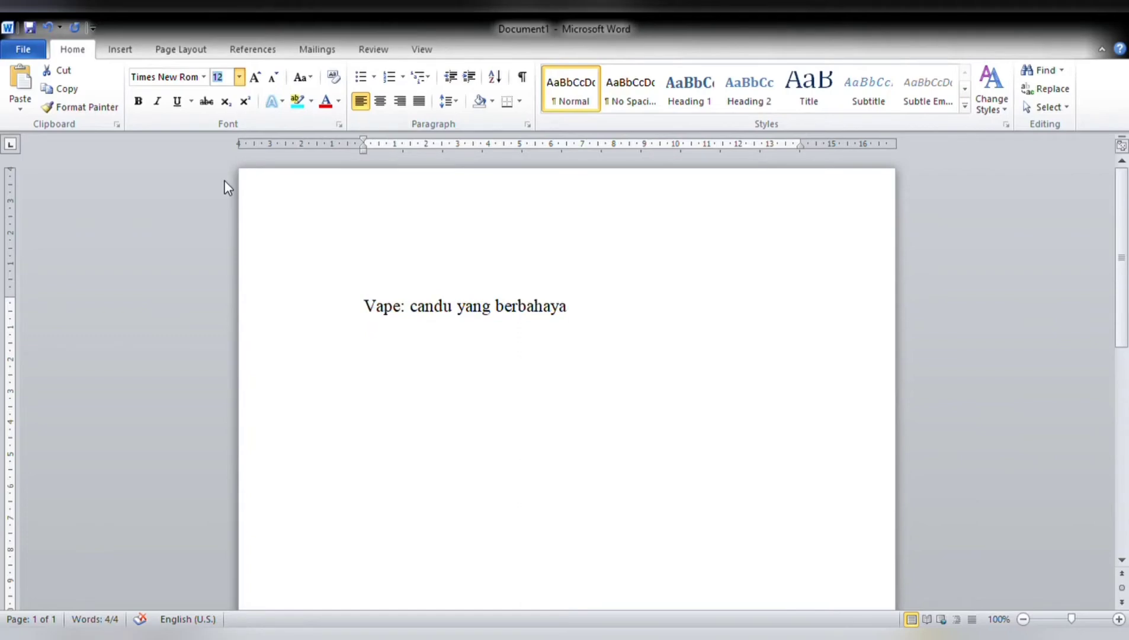
pyautogui.click(224, 182)
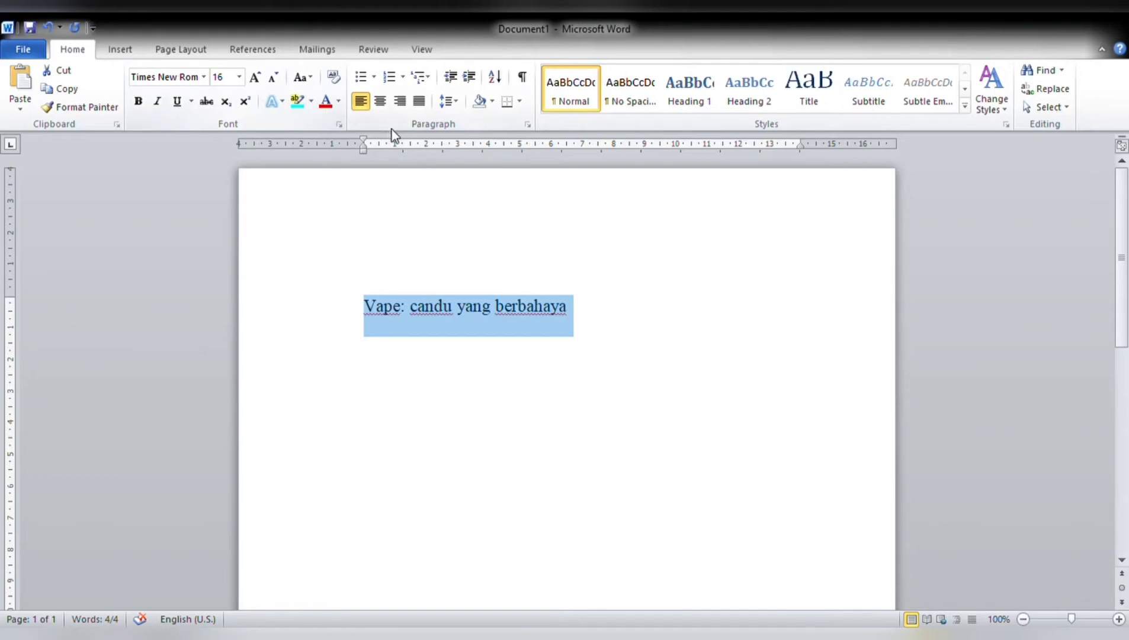
pyautogui.click(382, 105)
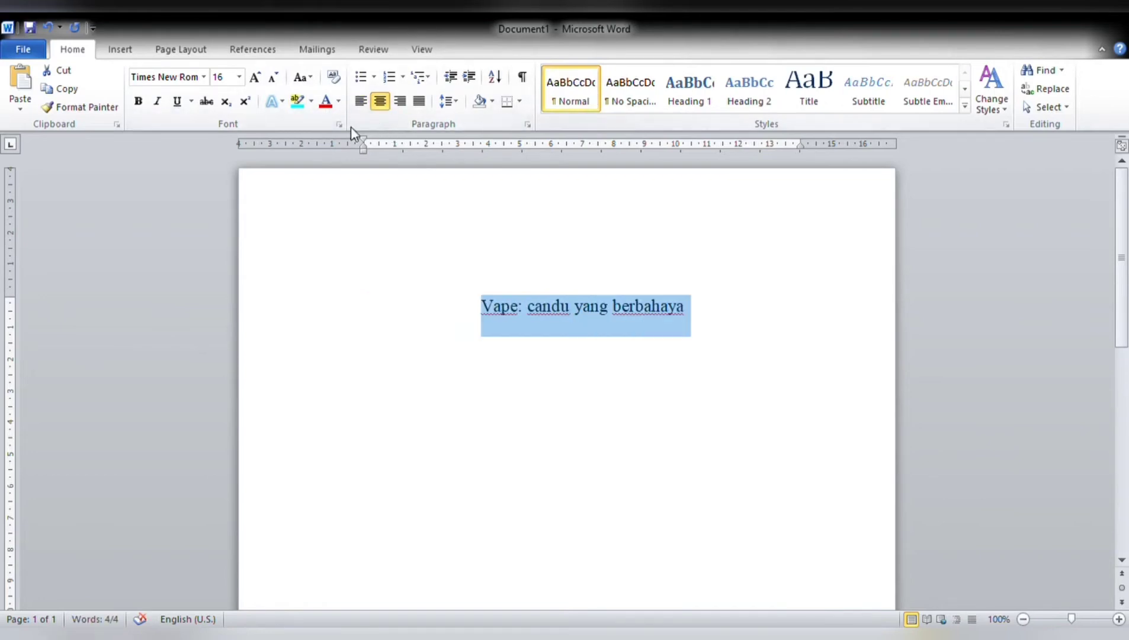
pyautogui.click(140, 101)
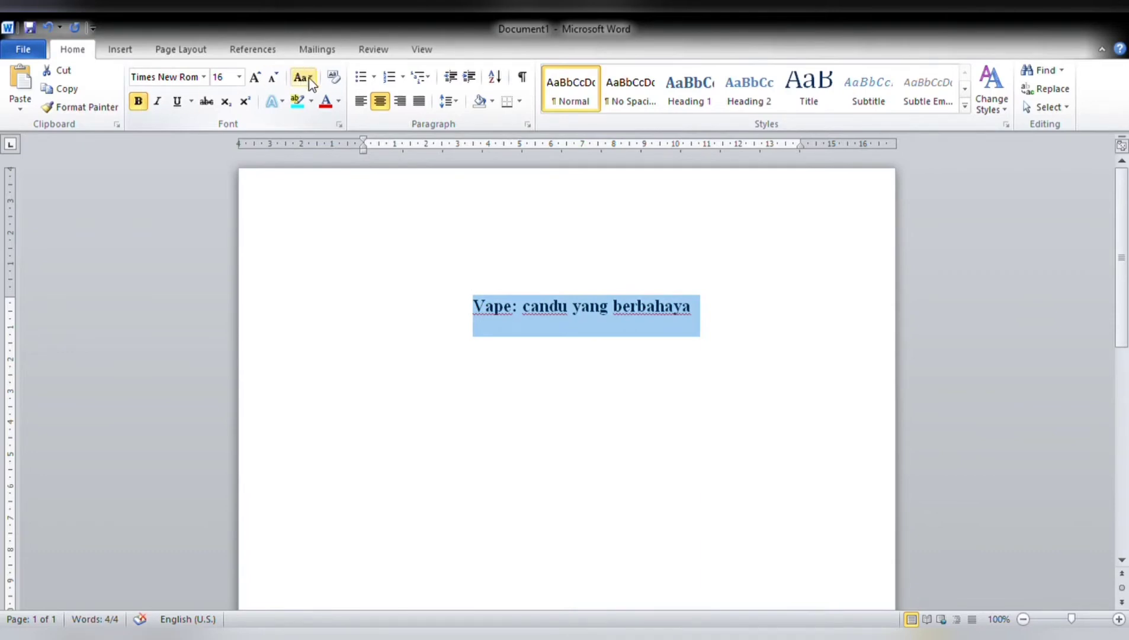
pyautogui.click(366, 158)
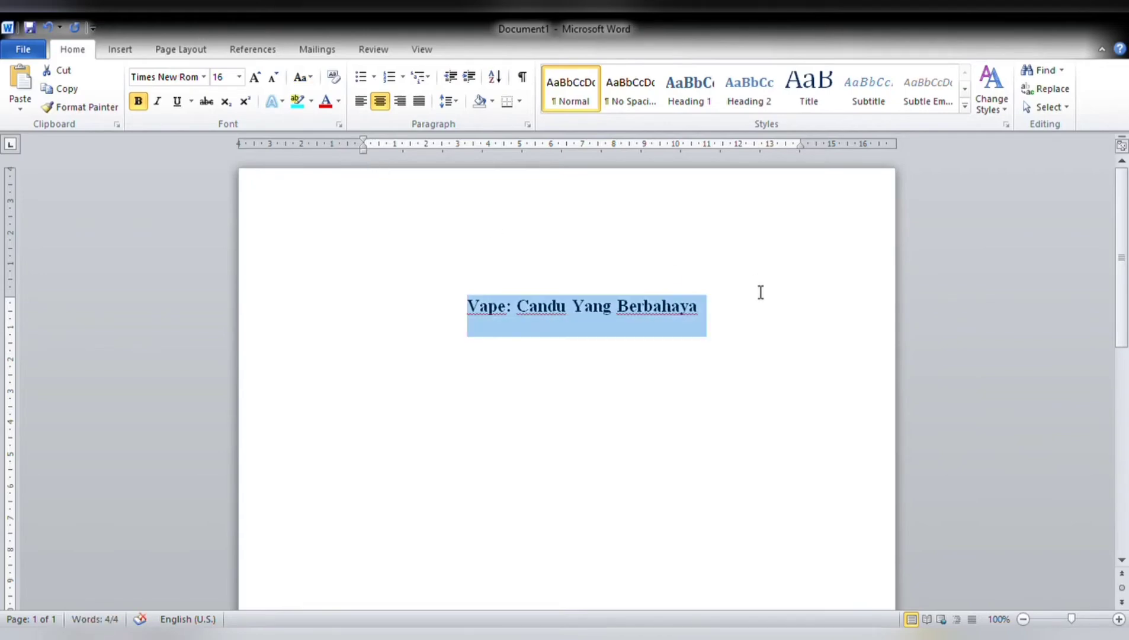
# Add a left-aligned, non-bold paragraph at size 12 below the title and paste the copied article text there.
pyautogui.click(732, 308)
pyautogui.press('Return')
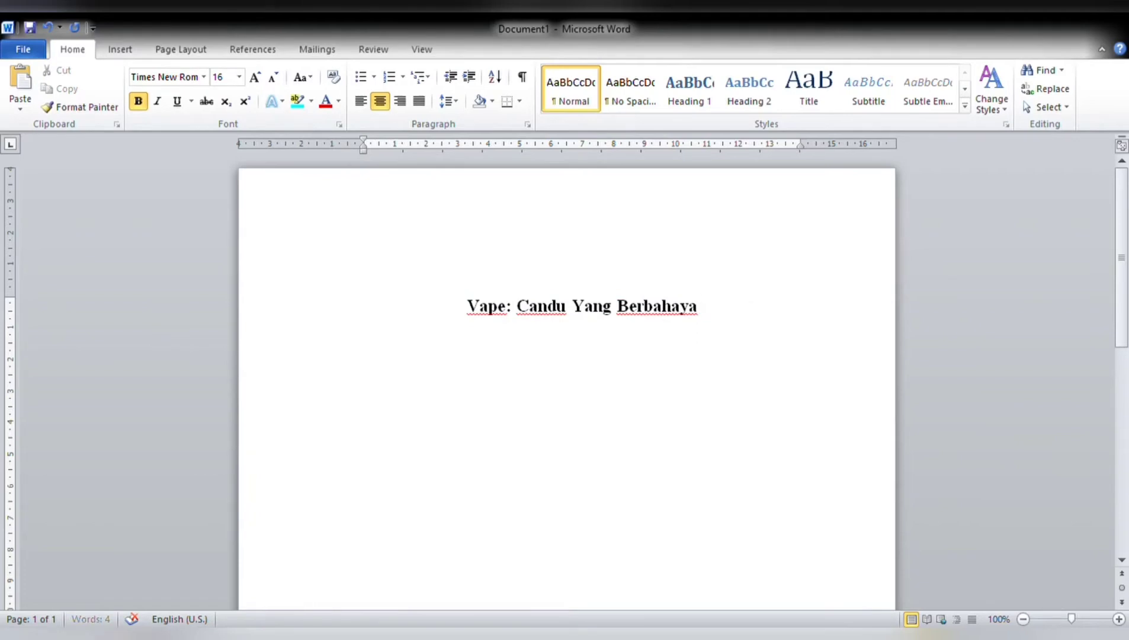
pyautogui.hotkey('ctrl', 'l')
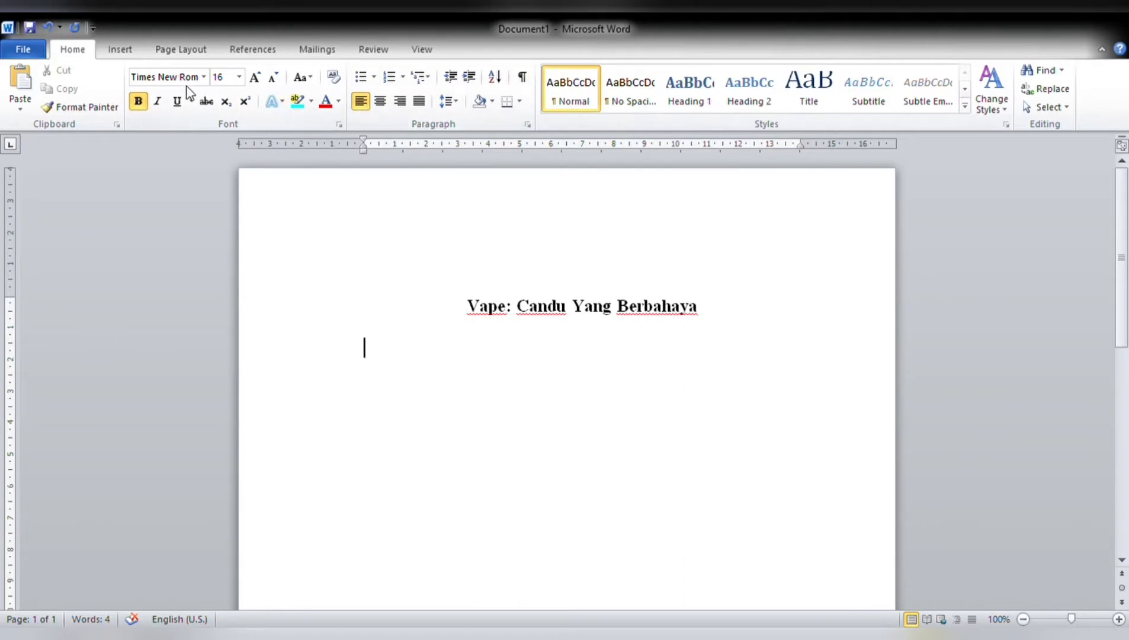
pyautogui.click(225, 153)
pyautogui.click(144, 99)
pyautogui.hotkey('ctrl', 'v')
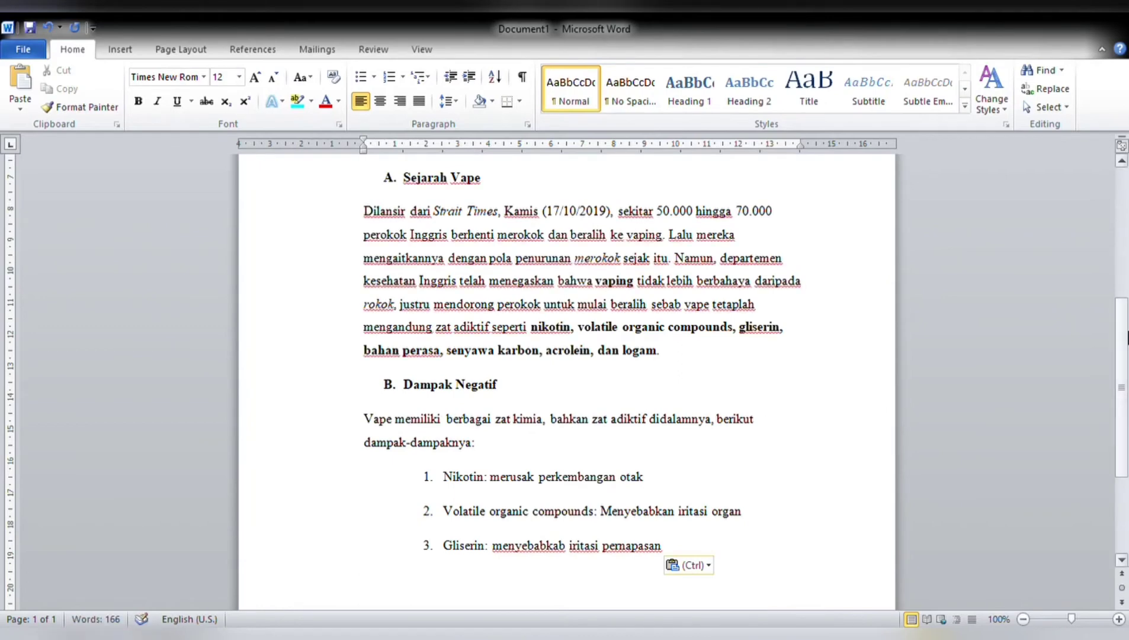
# Indent the first line of the introductory paragraph that begins "Apa itu vape?".
pyautogui.moveTo(1127, 337); pyautogui.dragTo(1121, 228)
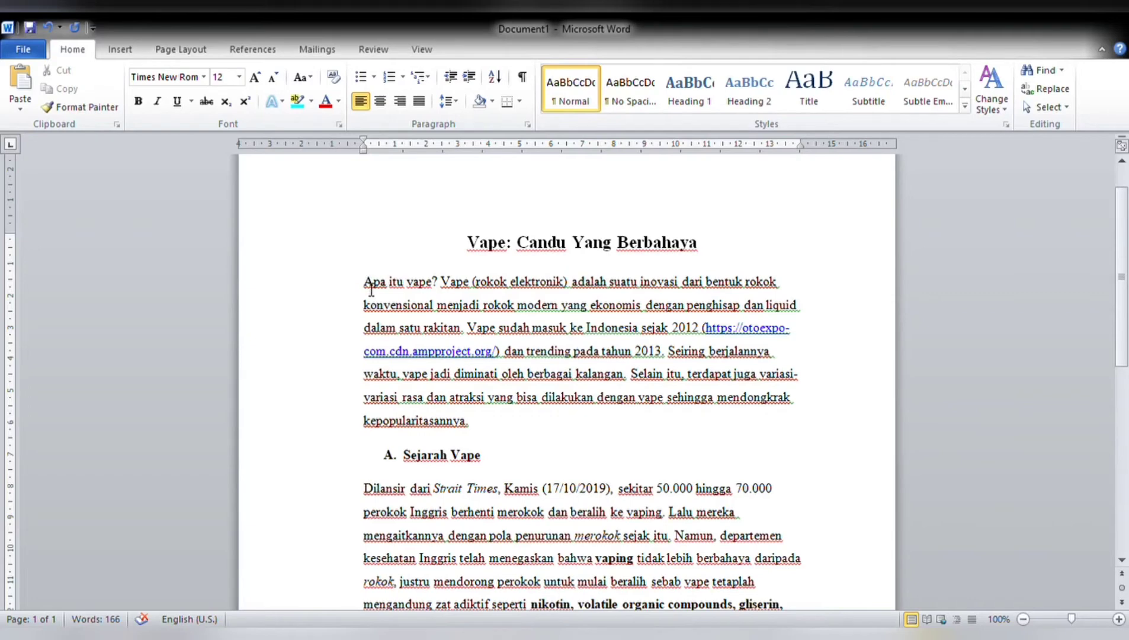
pyautogui.press('Tab')
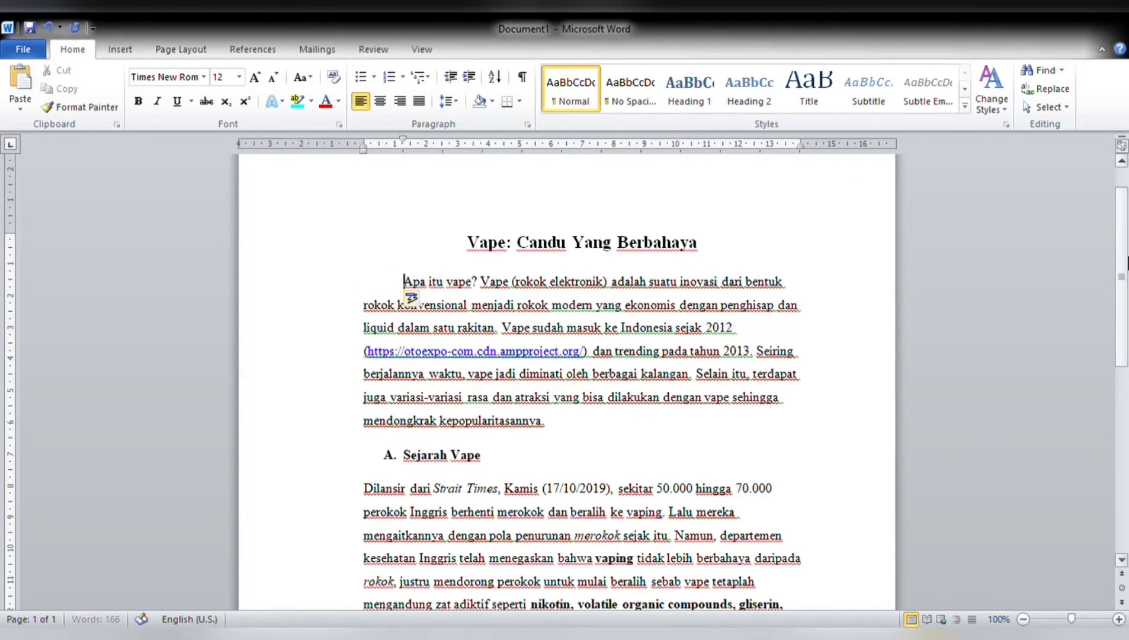
pyautogui.scroll(-1, 388, 423)
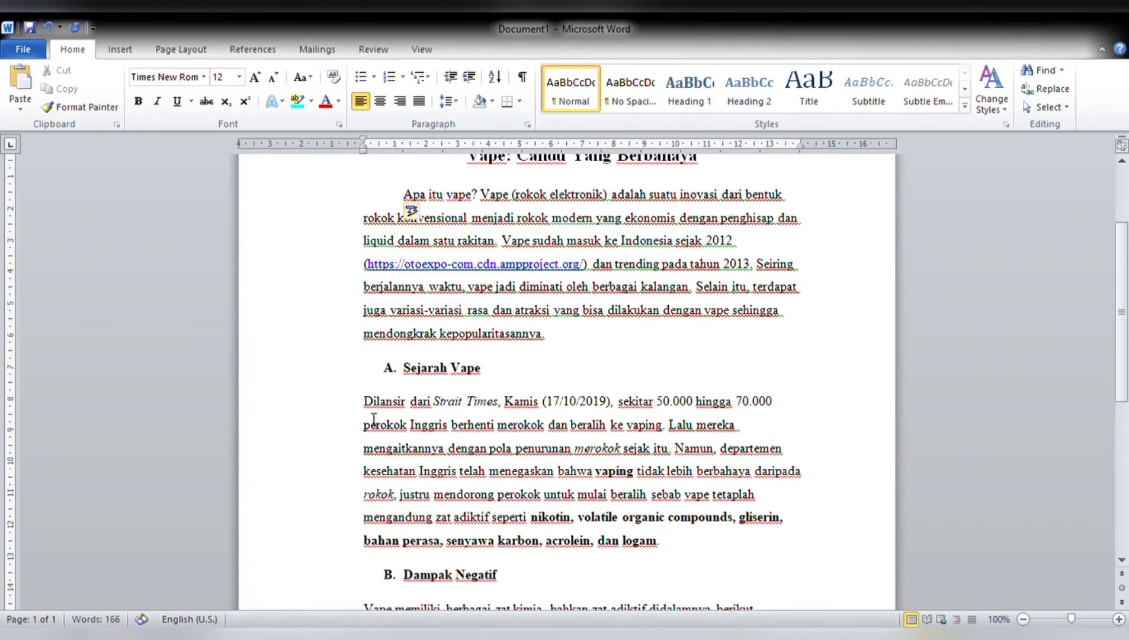
pyautogui.press('Tab')
pyautogui.press('Tab')
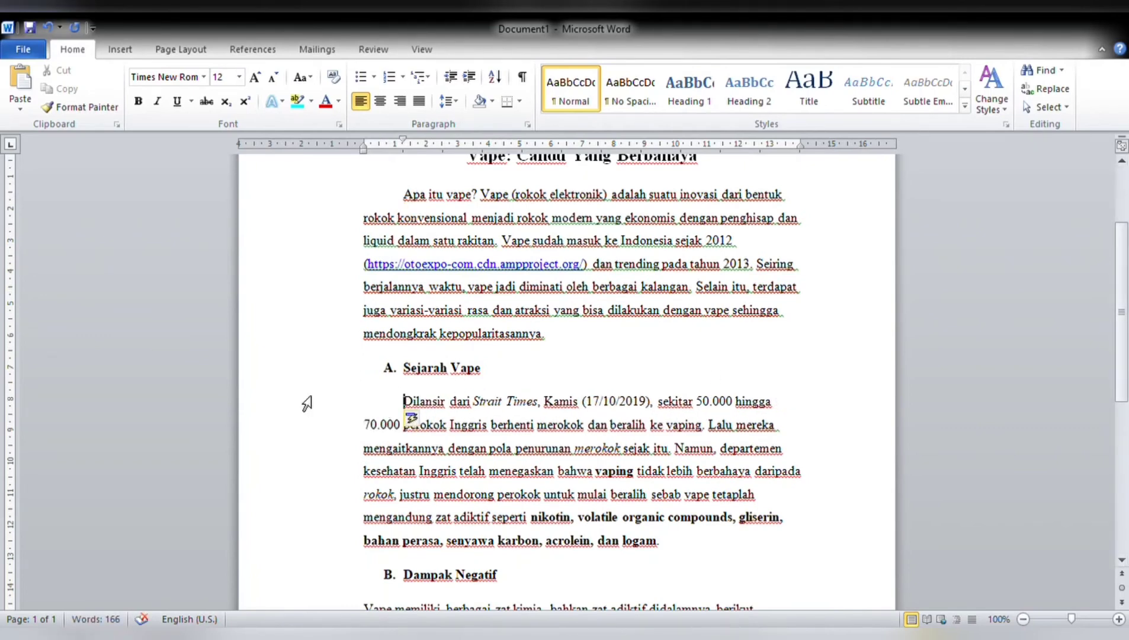
pyautogui.press('BackSpace')
pyautogui.press('BackSpace')
pyautogui.press('BackSpace')
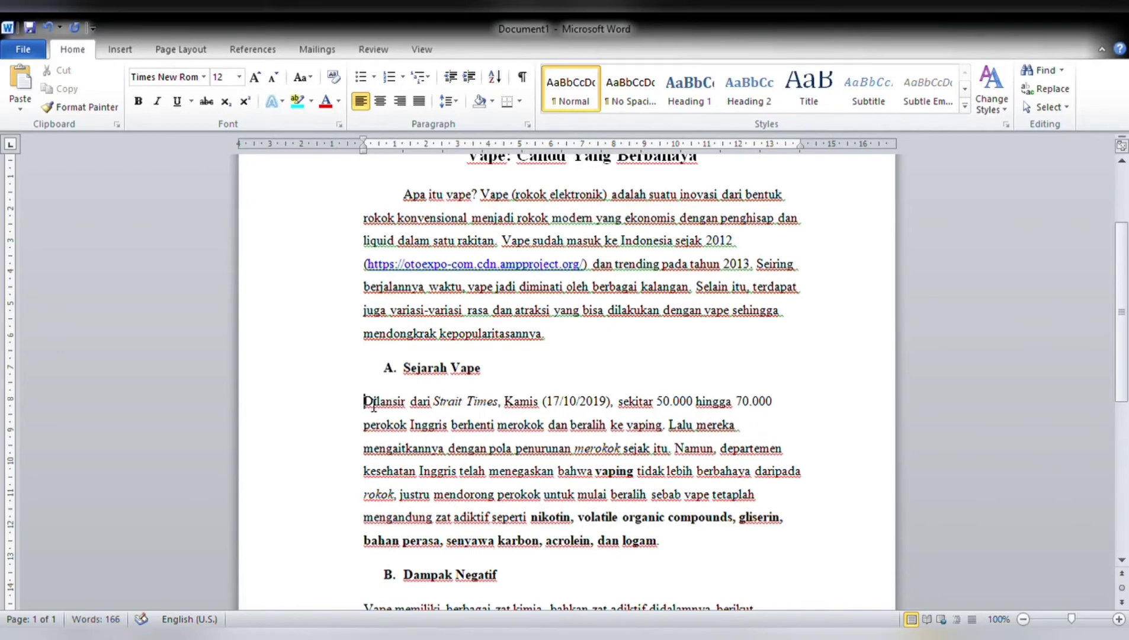
# Align the "Dilansir dari Strait Times" paragraph under heading A's text, without list numbering and with a first-line indent.
pyautogui.press('Return')
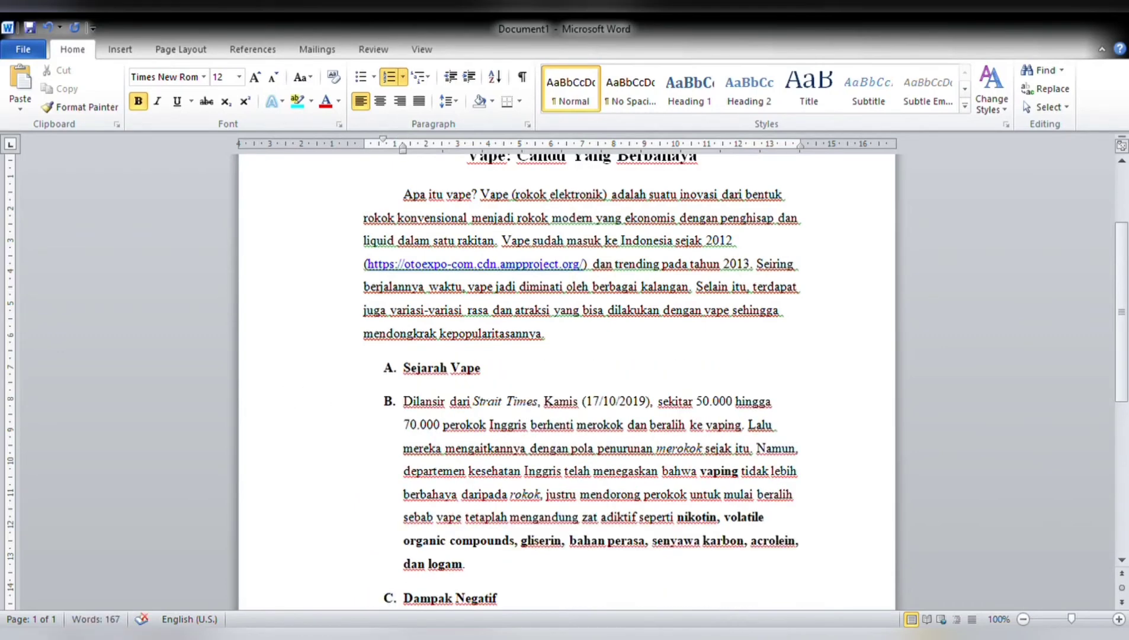
pyautogui.press('BackSpace')
pyautogui.press('Tab')
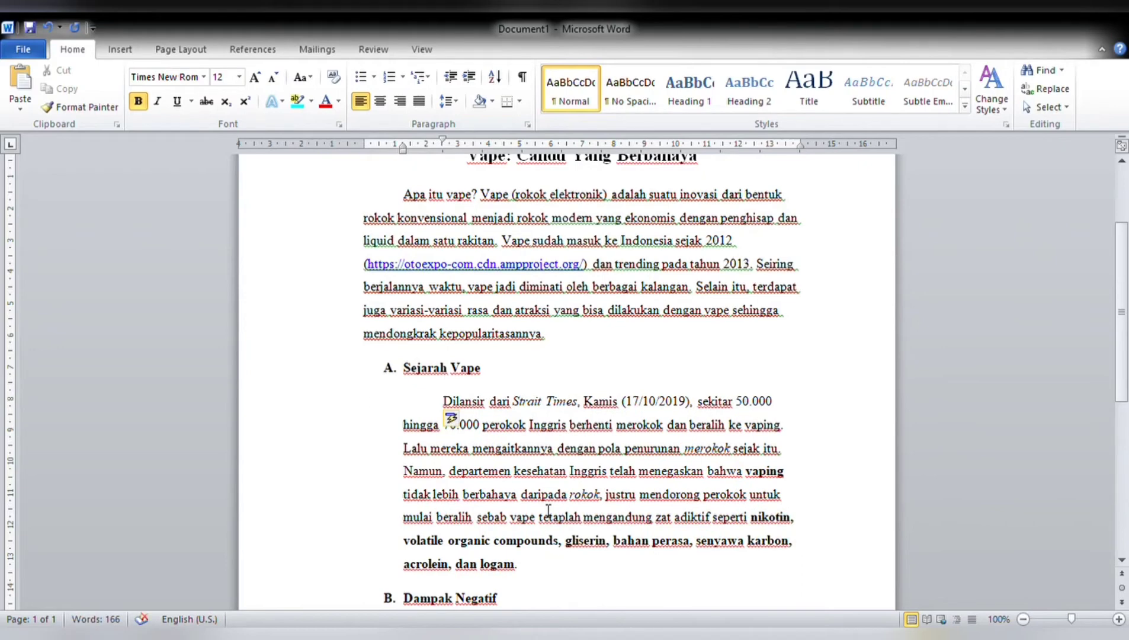
# Justify all the body text from the introductory paragraph to the last numbered item.
pyautogui.scroll(-1, 1126, 314)
pyautogui.scroll(3, 1126, 314)
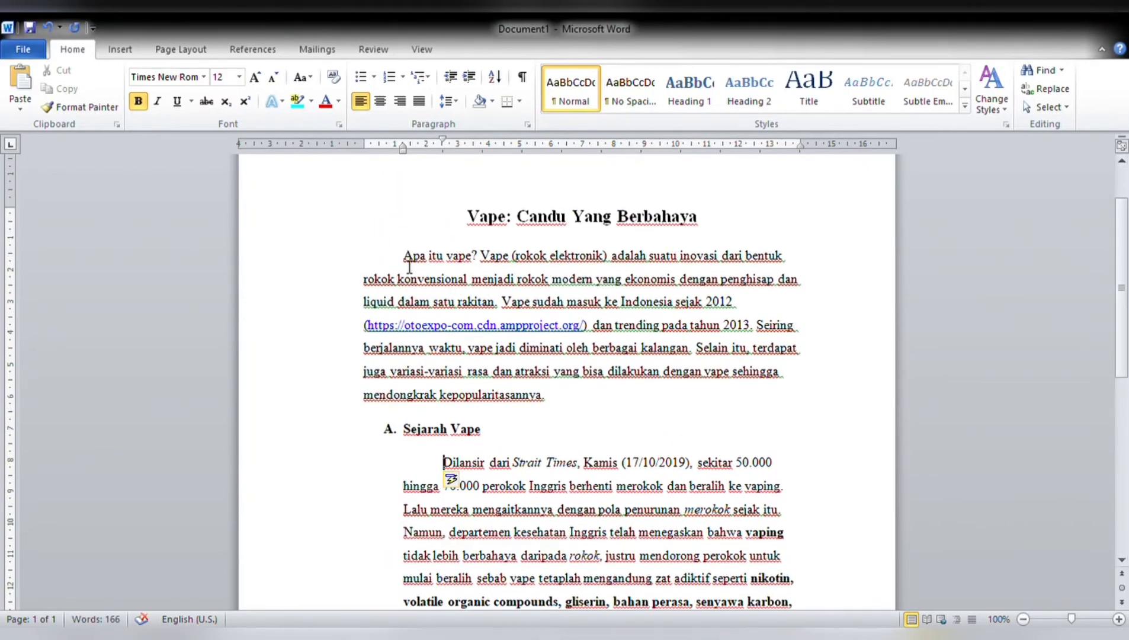
pyautogui.moveTo(404, 256); pyautogui.dragTo(761, 404)
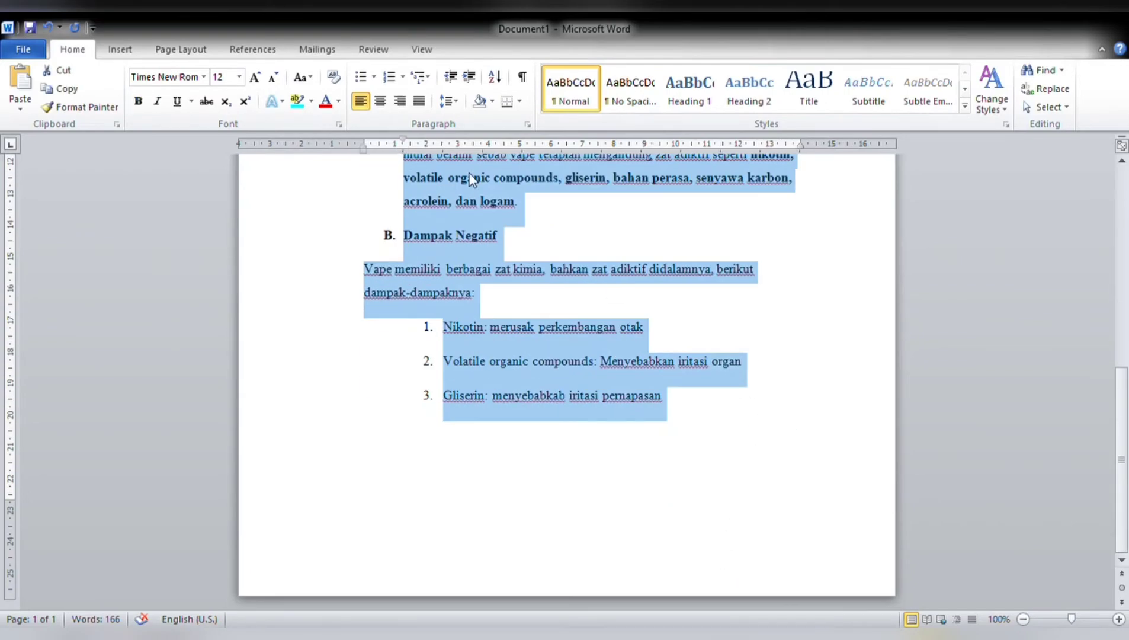
pyautogui.click(418, 101)
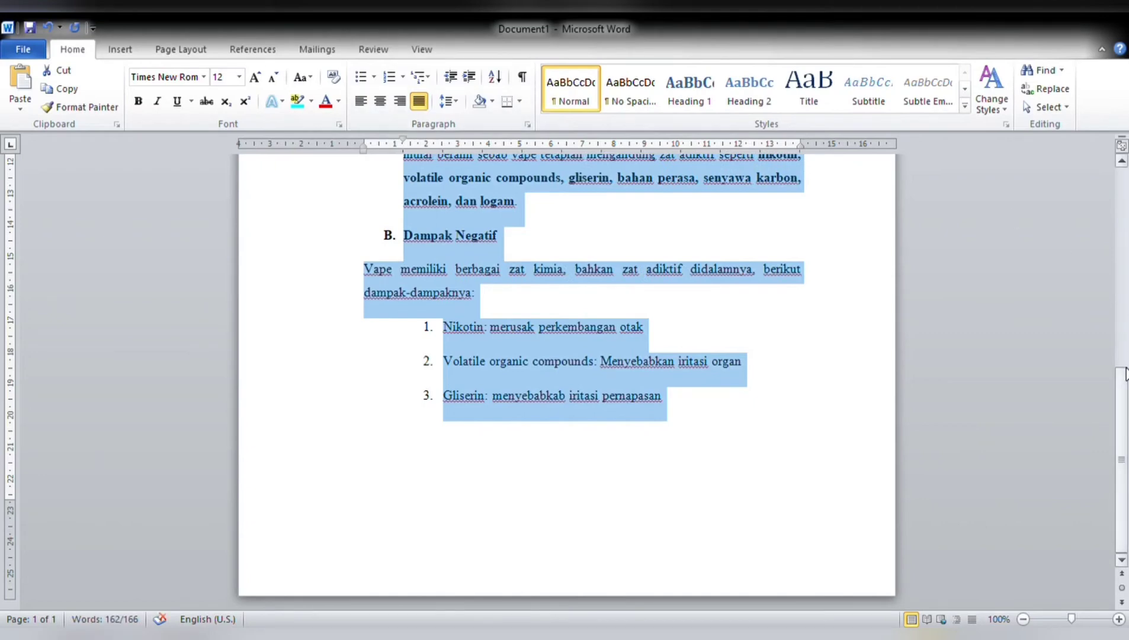
pyautogui.moveTo(1126, 373); pyautogui.dragTo(1126, 213)
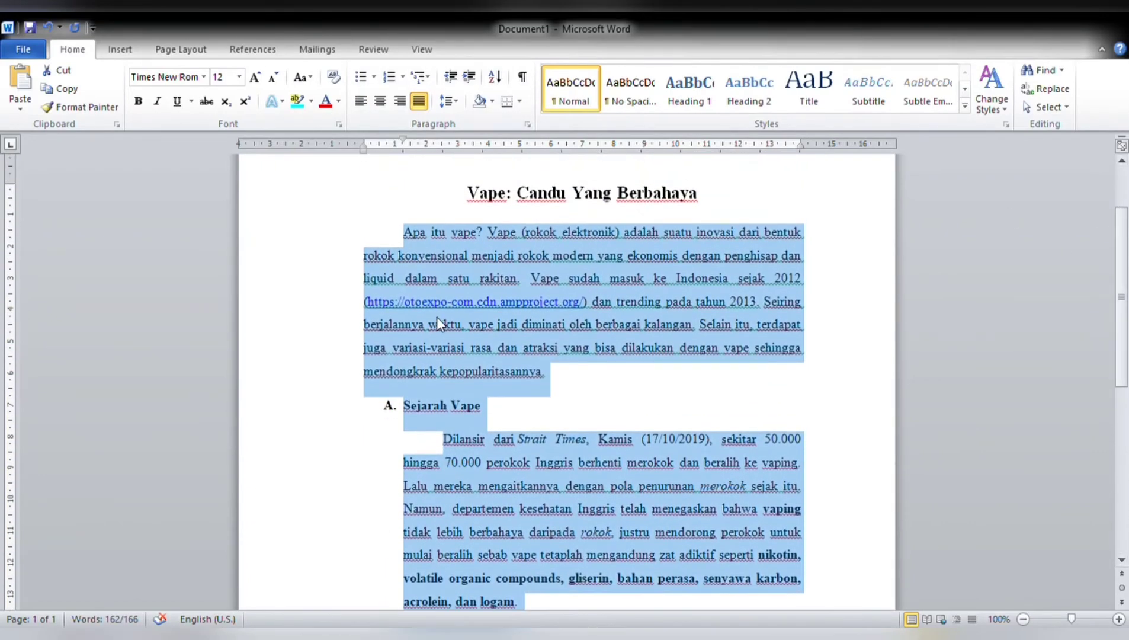
pyautogui.click(437, 318)
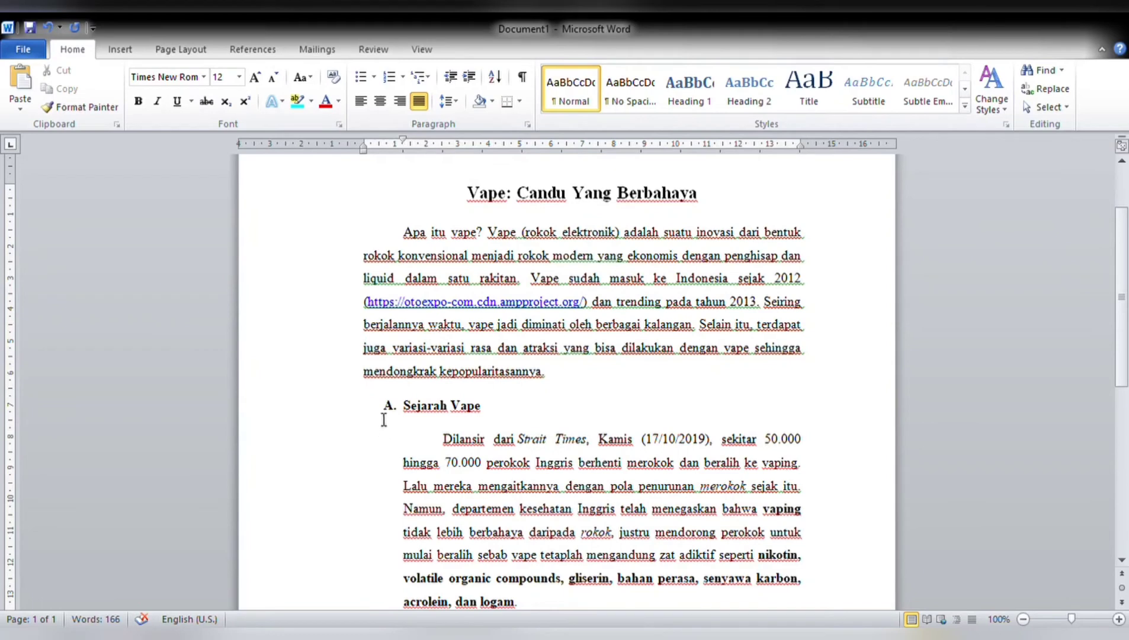
# Examine the numbering and bullet options alongside the lettered headings and the numbered list under "Dampak Negatif".
pyautogui.click(403, 77)
pyautogui.moveTo(1122, 330); pyautogui.dragTo(1121, 385)
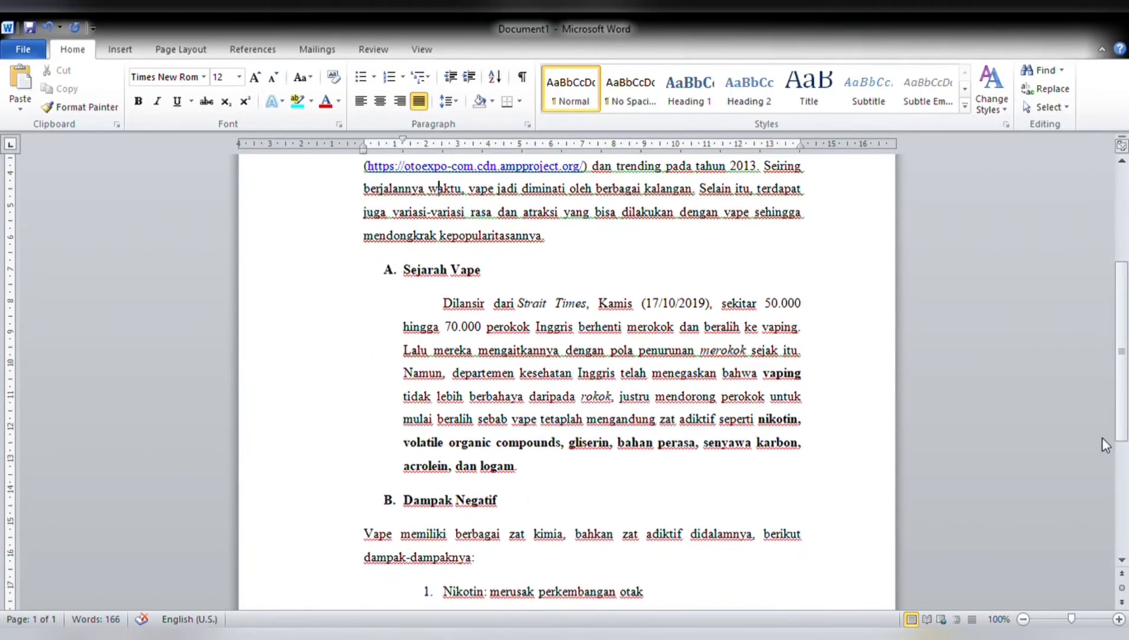
pyautogui.moveTo(1122, 371); pyautogui.dragTo(1126, 407)
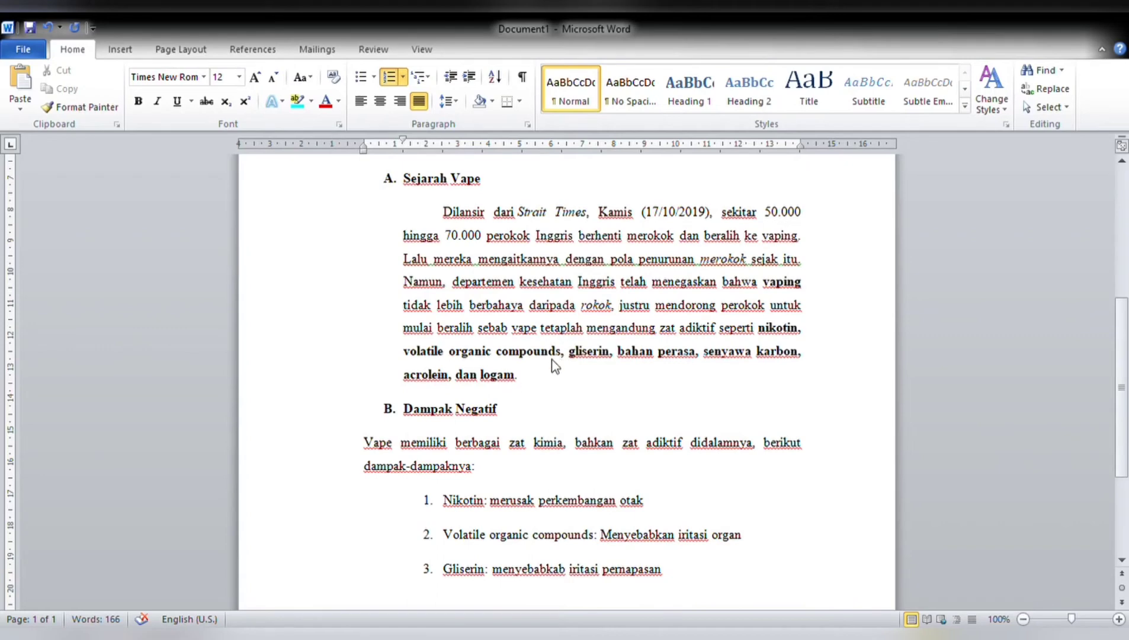
pyautogui.scroll(1, 542, 367)
pyautogui.scroll(-1, 521, 323)
pyautogui.click(681, 463)
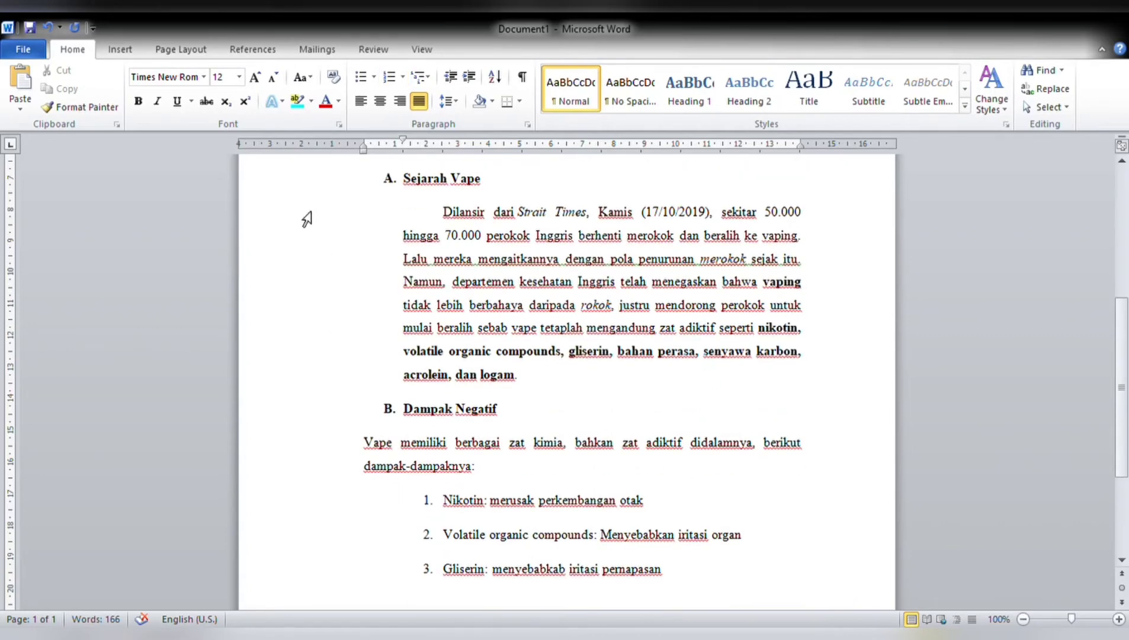
pyautogui.click(359, 76)
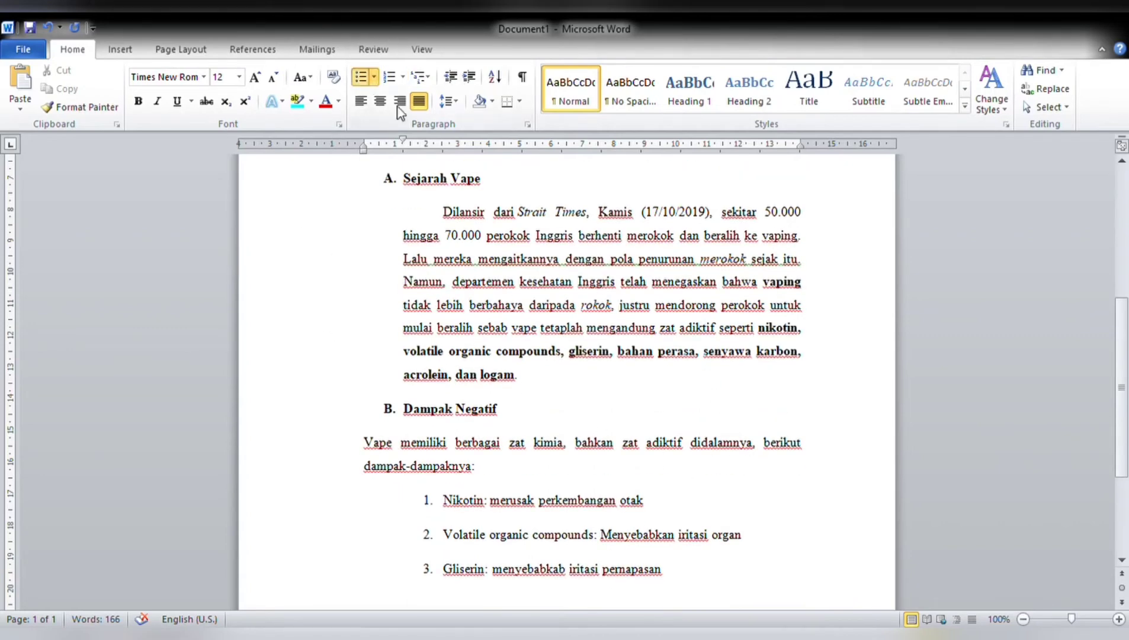
pyautogui.click(554, 450)
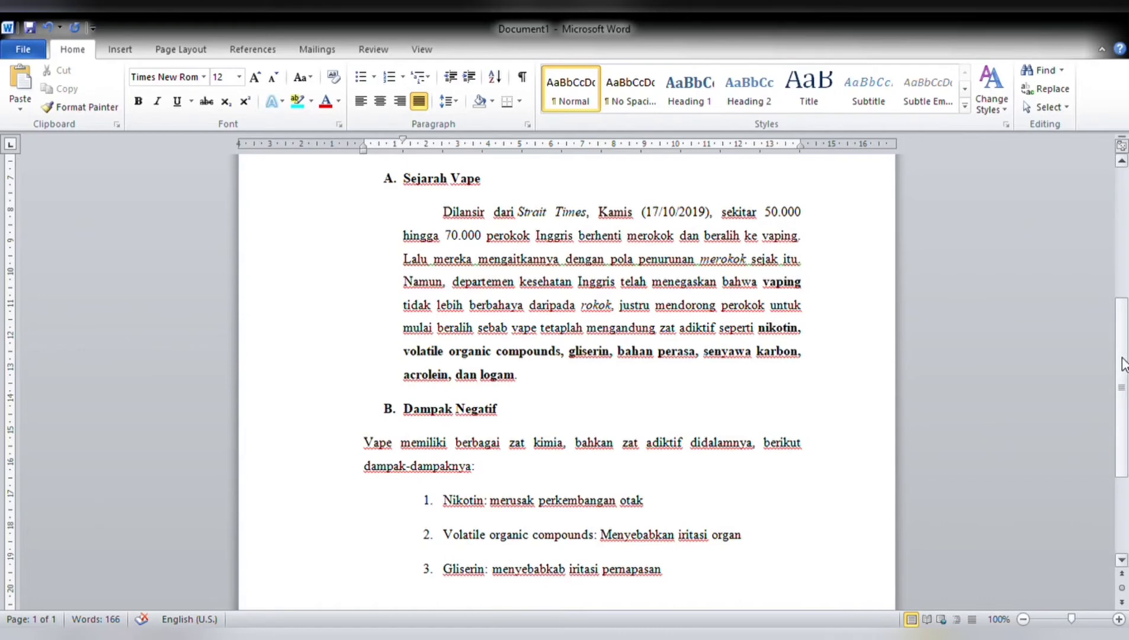
# Return to the start of the document and display the proofing, comment and change-tracking tools.
pyautogui.moveTo(1122, 365); pyautogui.dragTo(1127, 276)
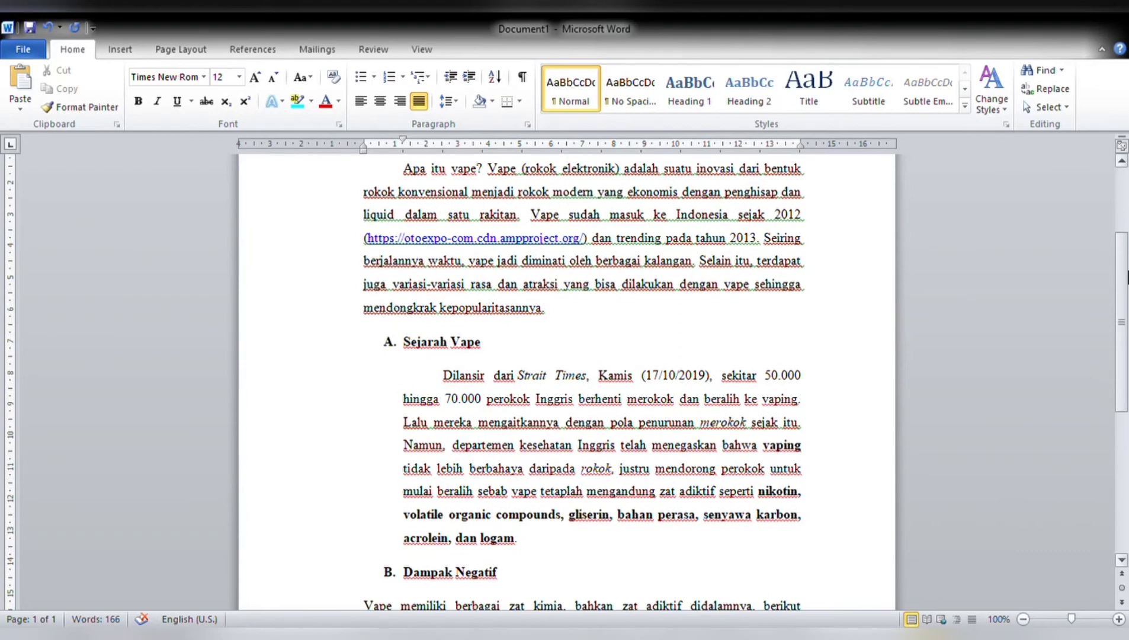
pyautogui.moveTo(1128, 277); pyautogui.dragTo(1108, 210)
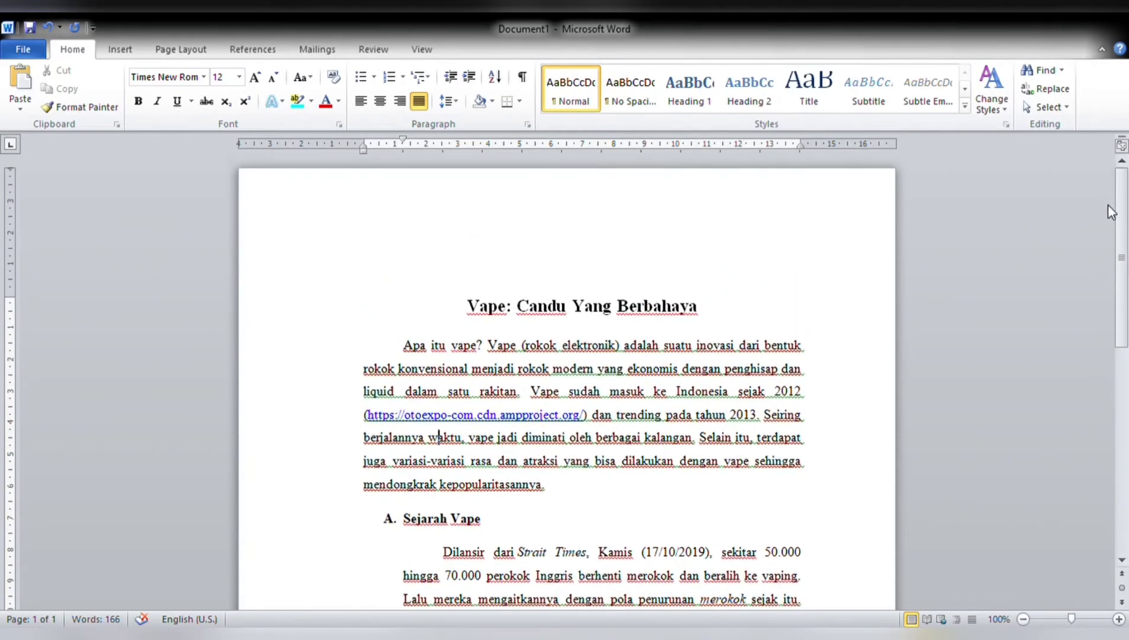
pyautogui.click(374, 54)
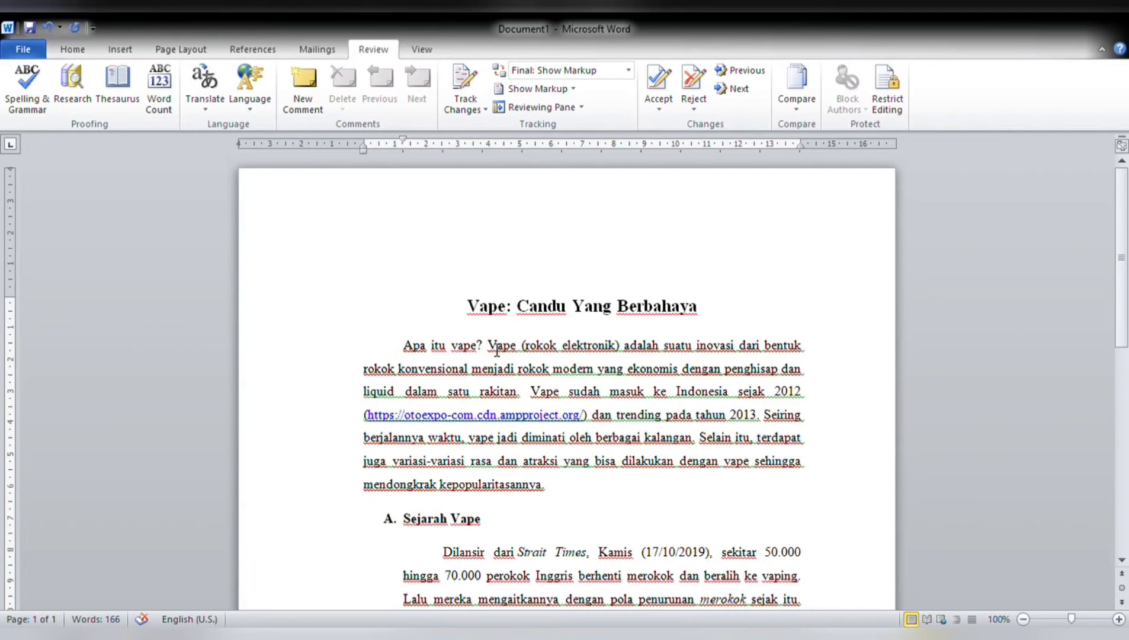
# Attach a new blank comment to the phrase "Vape (rokok elektronik)" in the introductory paragraph.
pyautogui.moveTo(496, 349); pyautogui.dragTo(626, 356)
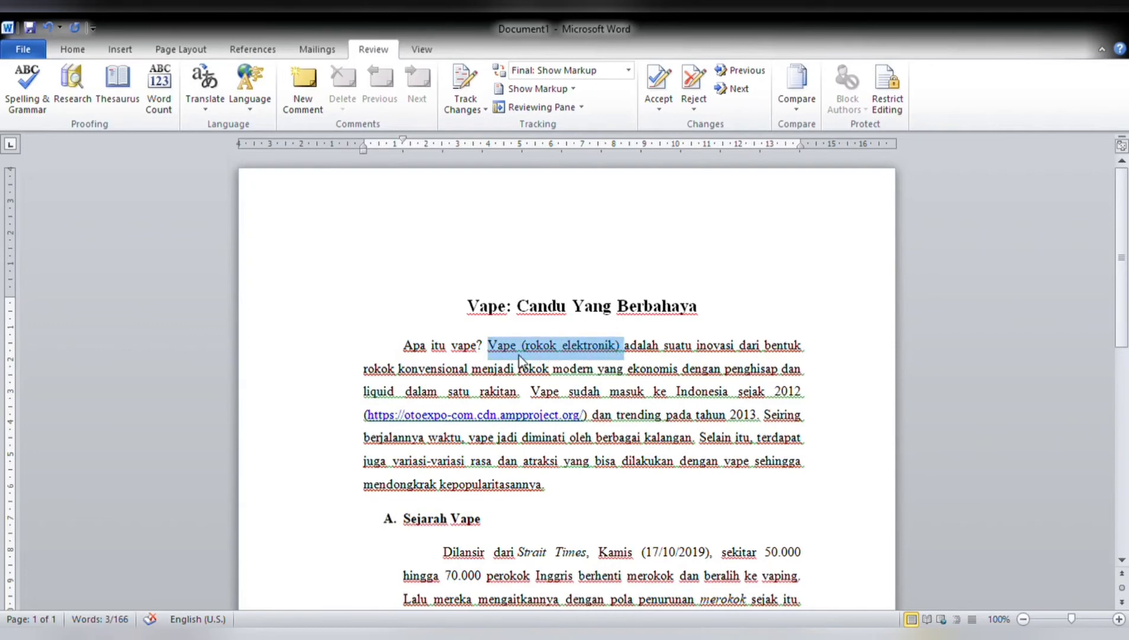
pyautogui.click(301, 102)
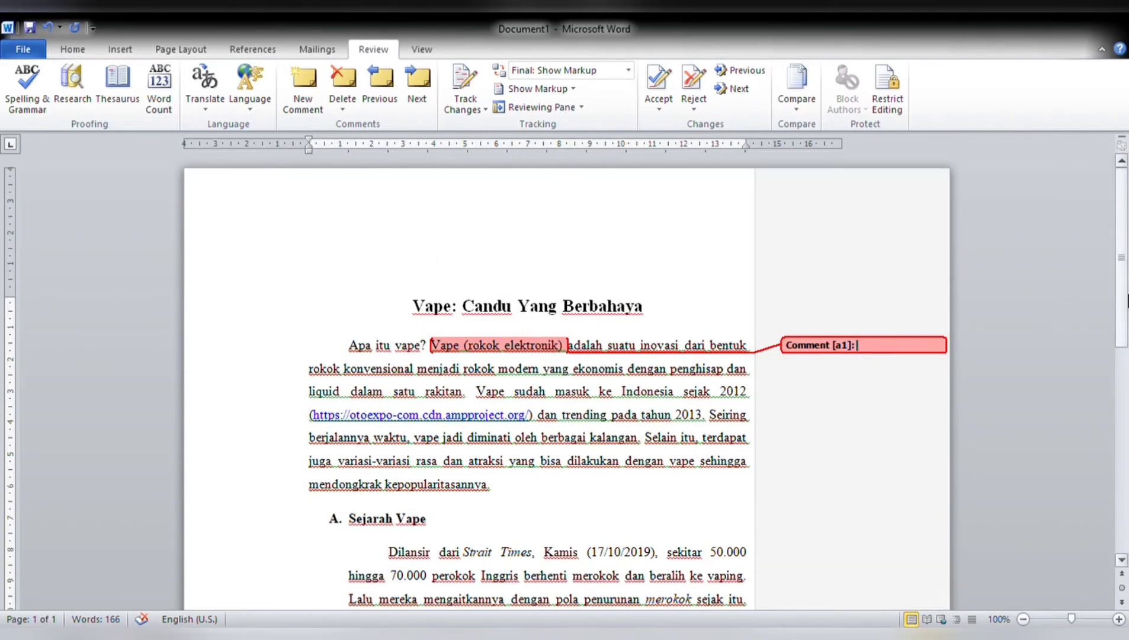
# Open the page footer below the numbered list under "Dampak Negatif" for editing.
pyautogui.scroll(-1, 1128, 301)
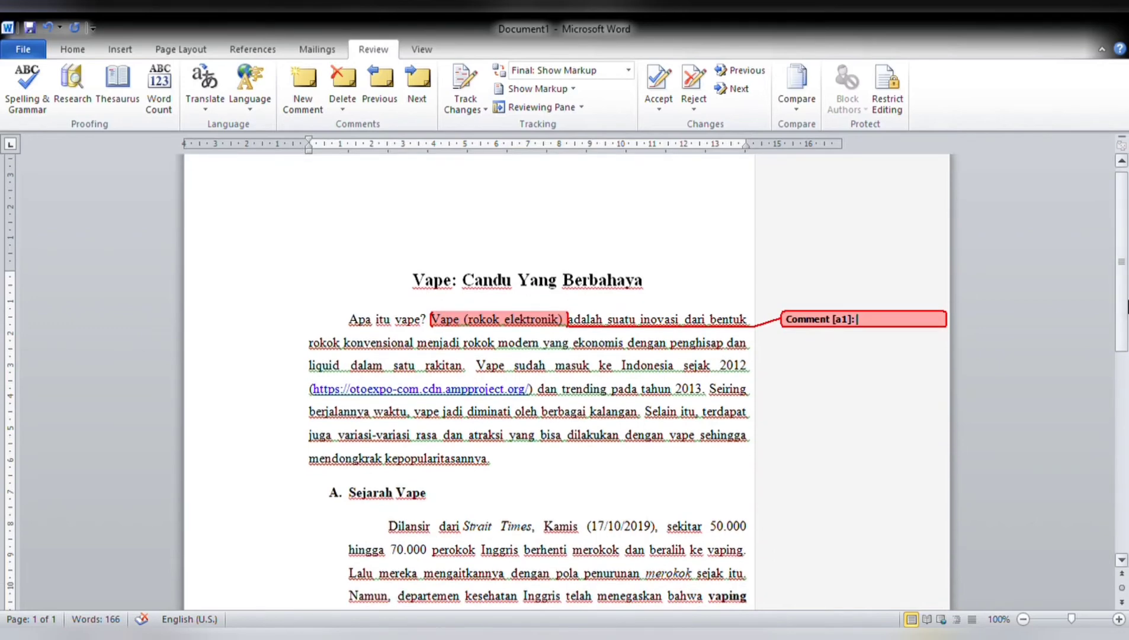
pyautogui.scroll(-1, 1127, 314)
pyautogui.moveTo(1128, 317); pyautogui.dragTo(1128, 318)
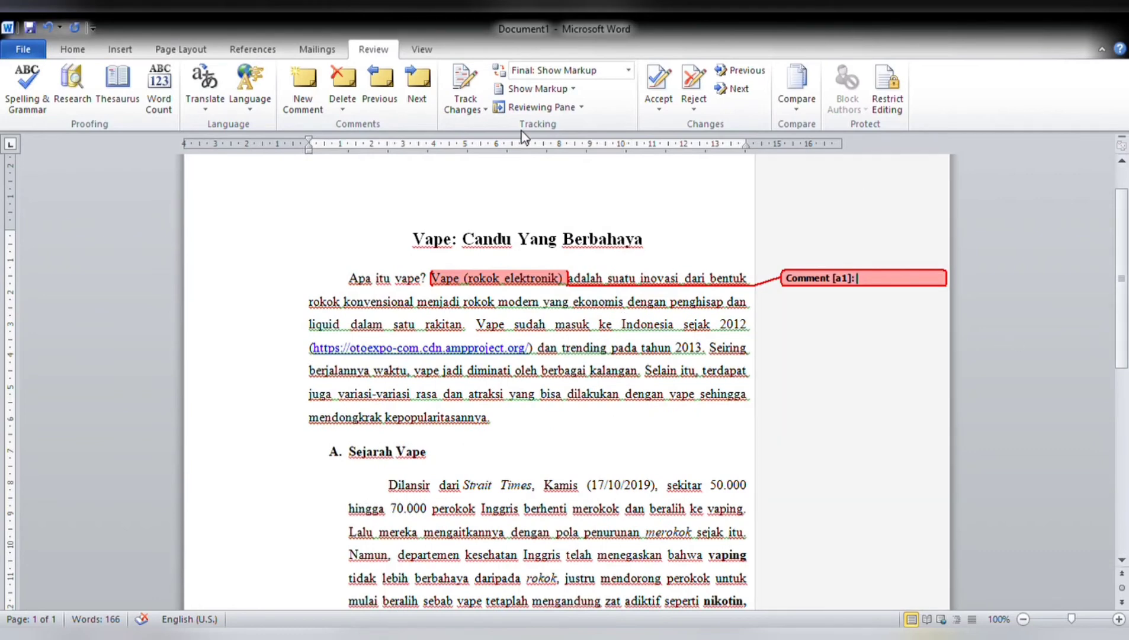
pyautogui.scroll(-1, 1127, 326)
pyautogui.moveTo(1128, 326); pyautogui.dragTo(1127, 489)
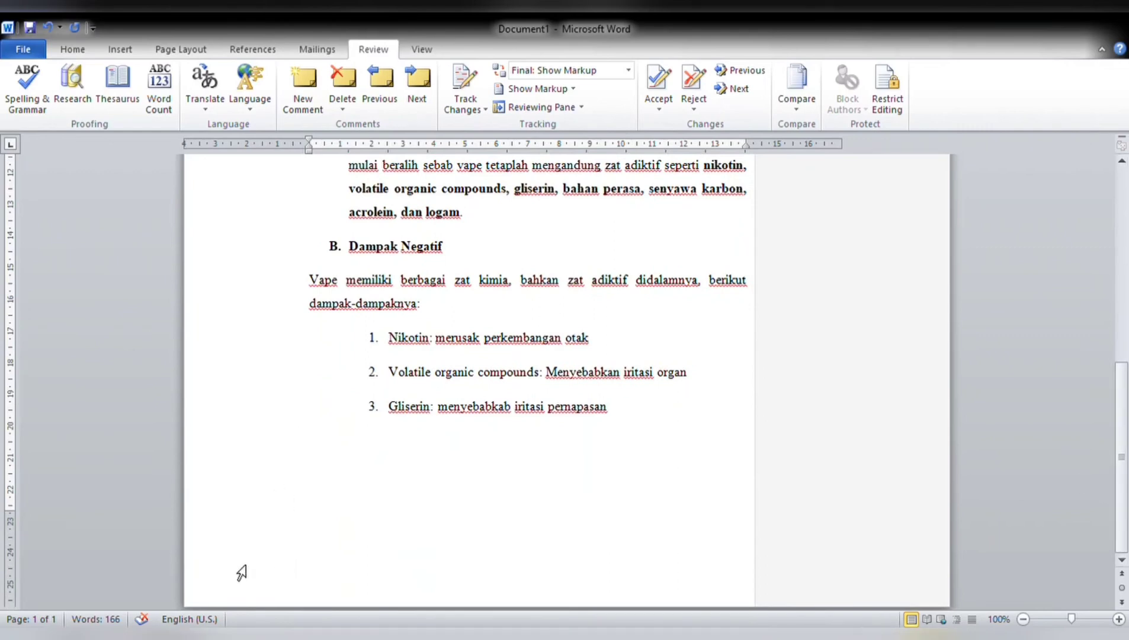
pyautogui.doubleClick(288, 562)
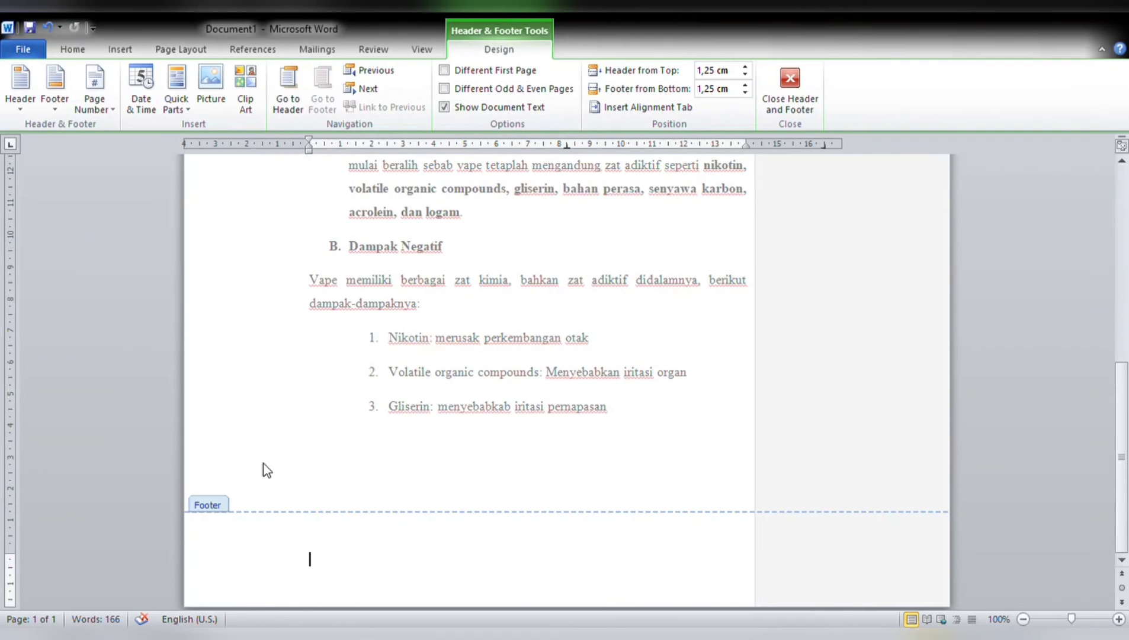